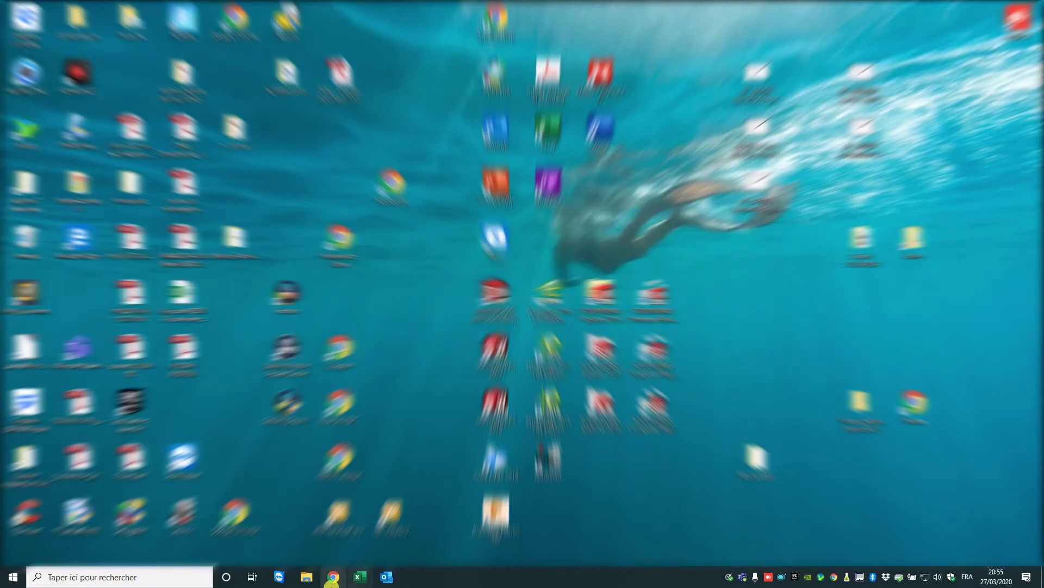
# Launch Chrome from the taskbar to get a new Google tab
pyautogui.click(333, 576)
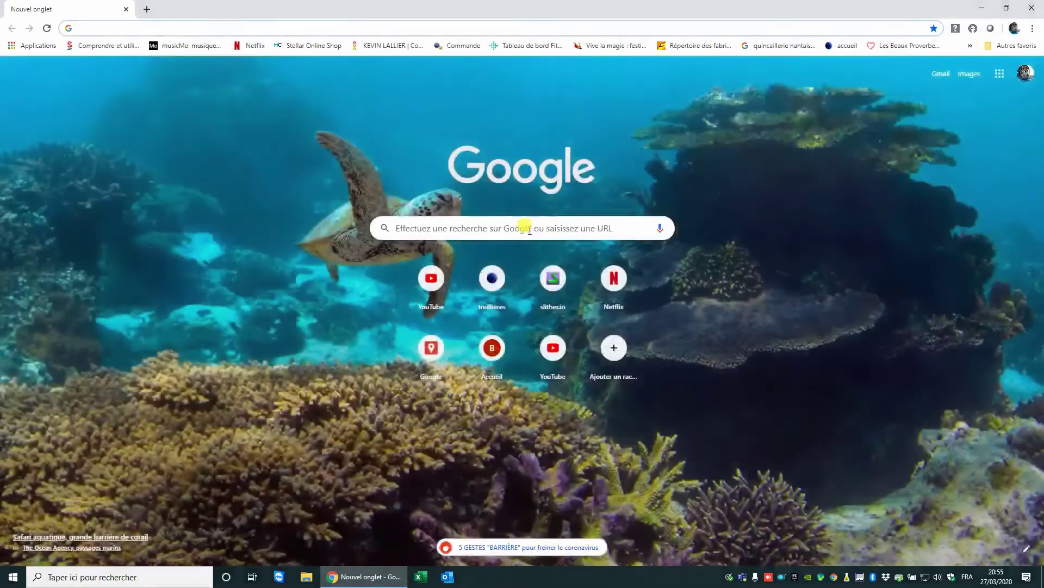
# Search Google for 'davinci resolve'
pyautogui.click(530, 229)
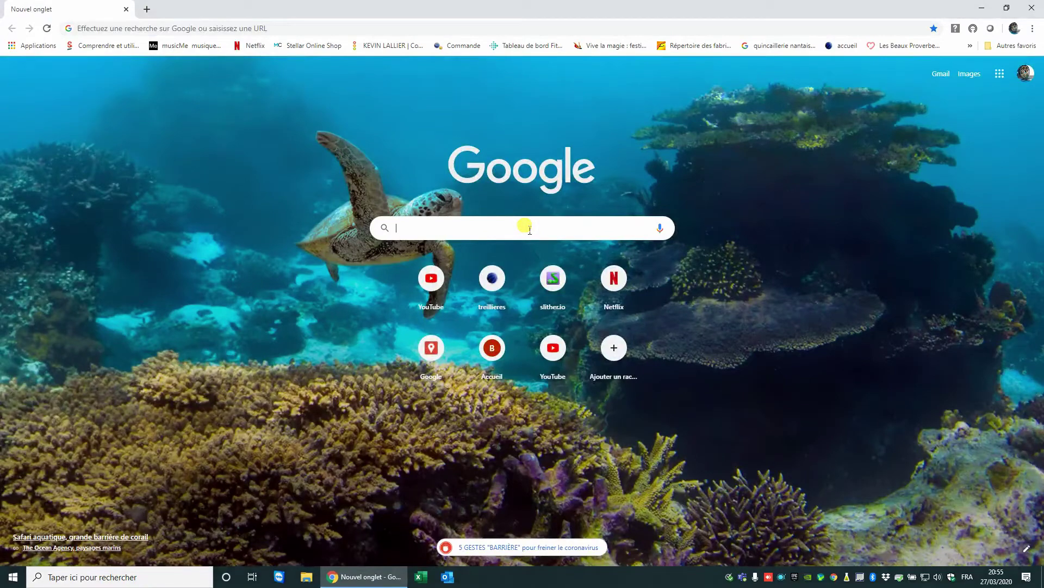
pyautogui.write('dav')
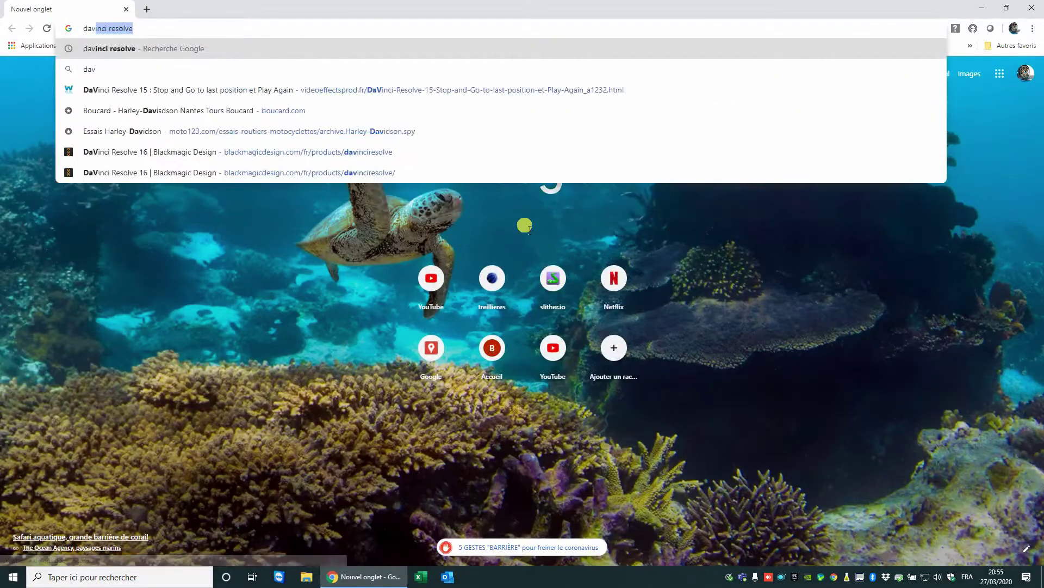
pyautogui.write('inci r')
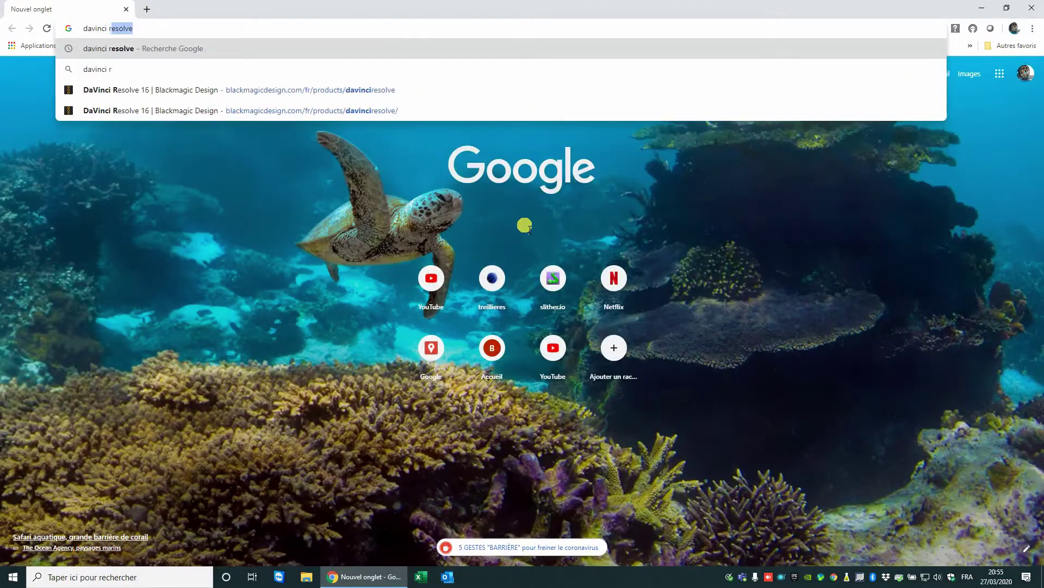
pyautogui.write('esolve')
pyautogui.press('Return')
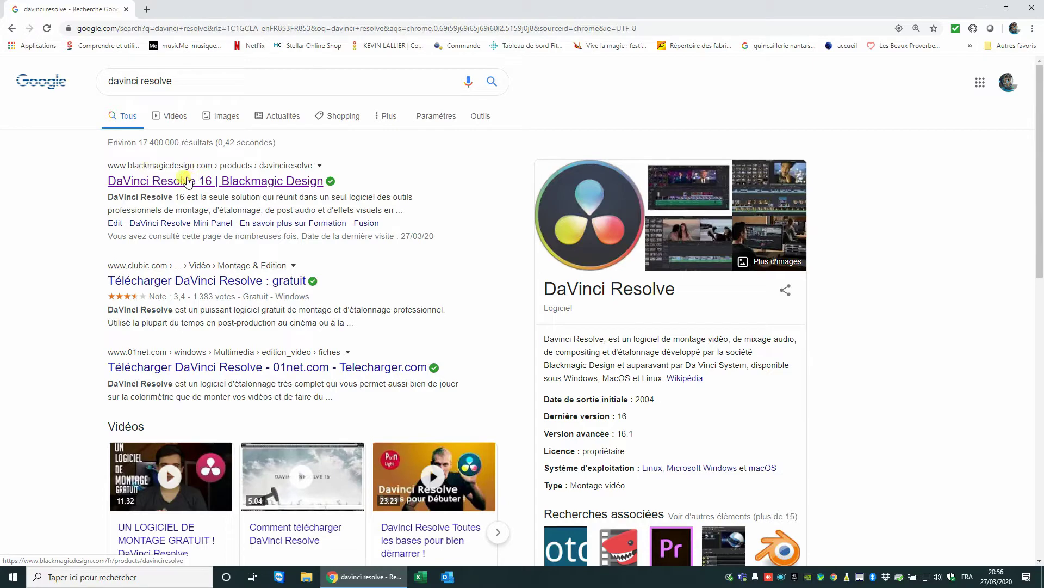
# Open Blackmagic's DaVinci Resolve 16 page and review the free versus €269 Studio editions
pyautogui.click(178, 180)
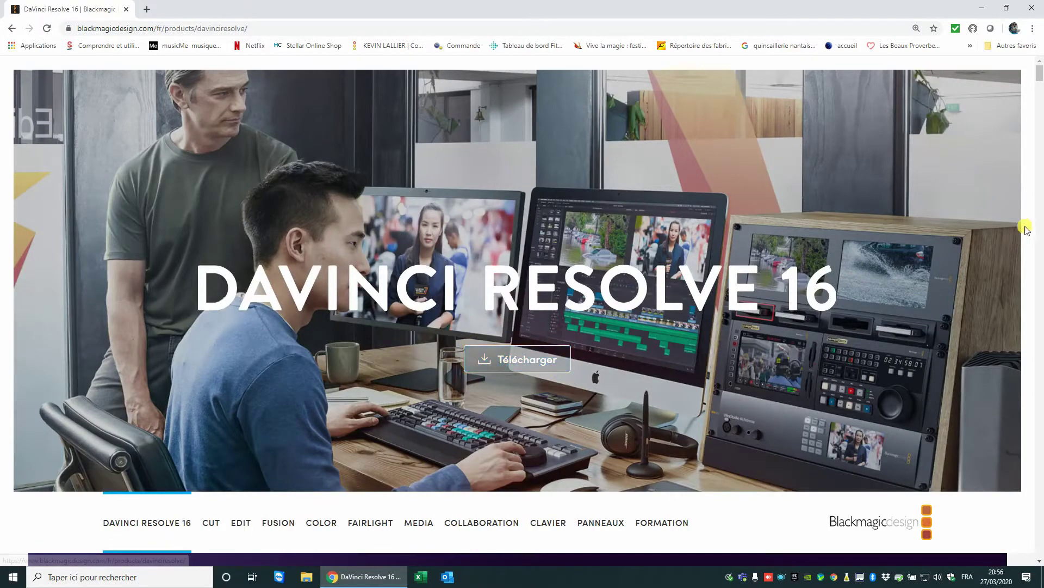
pyautogui.moveTo(1039, 76); pyautogui.dragTo(1039, 539)
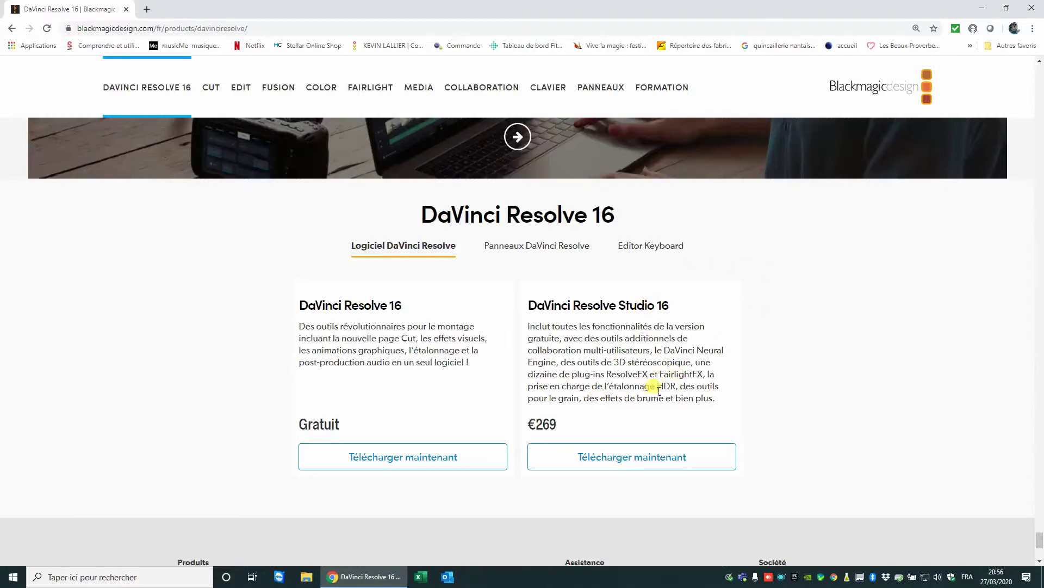
pyautogui.moveTo(651, 386); pyautogui.dragTo(678, 387)
pyautogui.click(756, 381)
pyautogui.moveTo(635, 398); pyautogui.dragTo(553, 351)
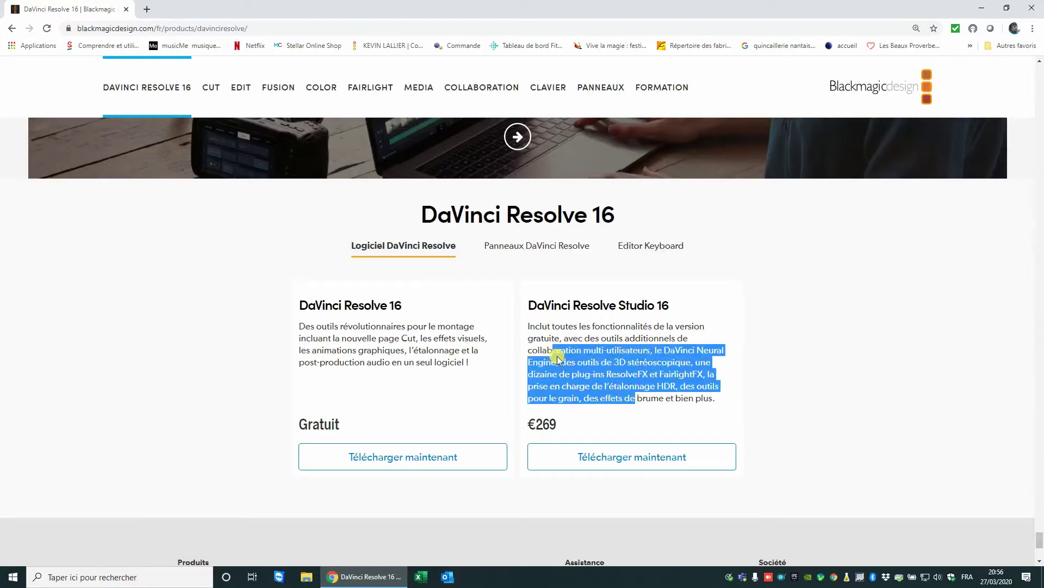
pyautogui.click(819, 374)
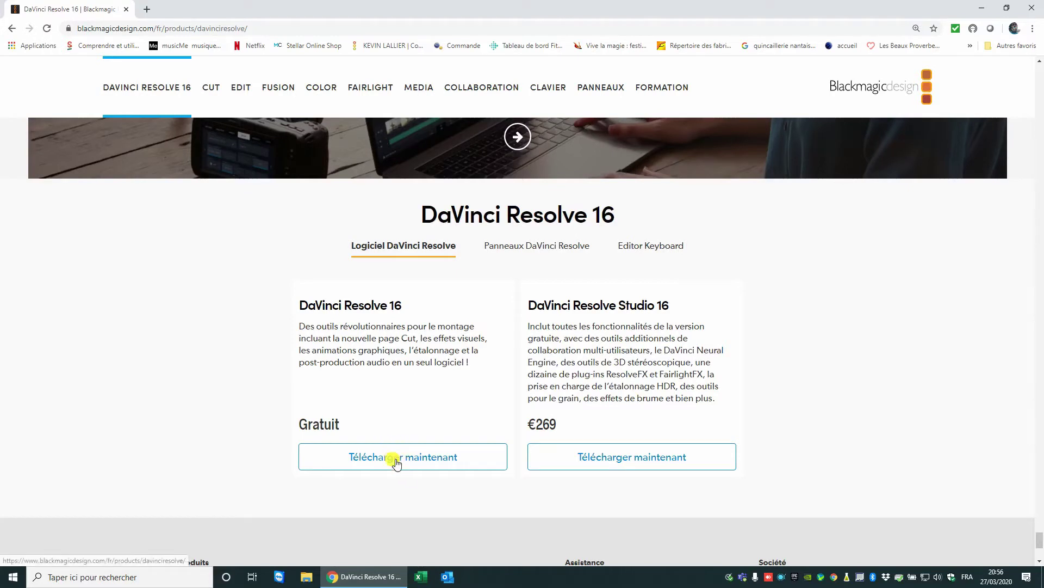
# Choose the Windows download of the free DaVinci Resolve 16
pyautogui.click(396, 460)
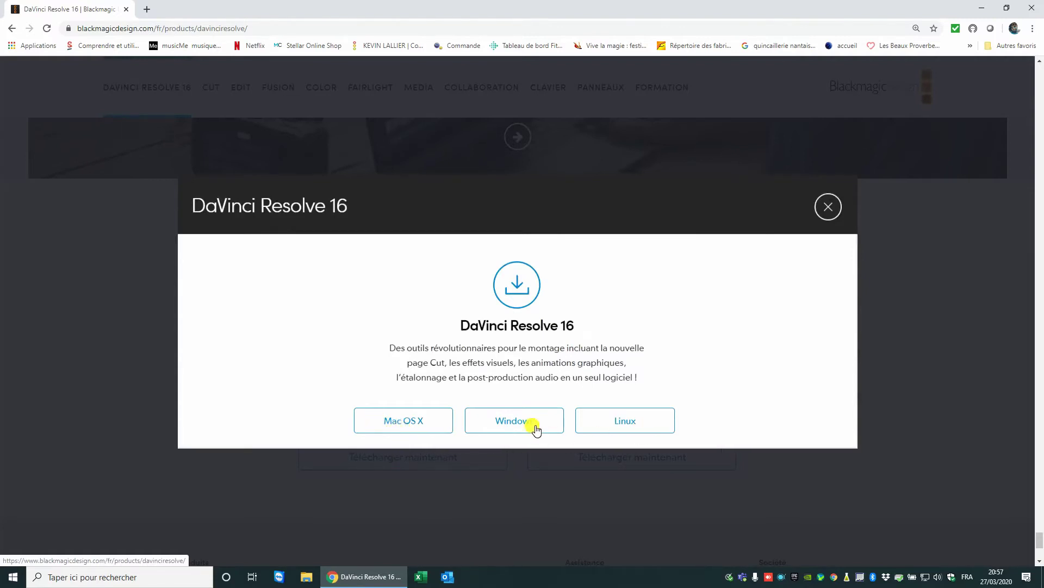
pyautogui.click(535, 427)
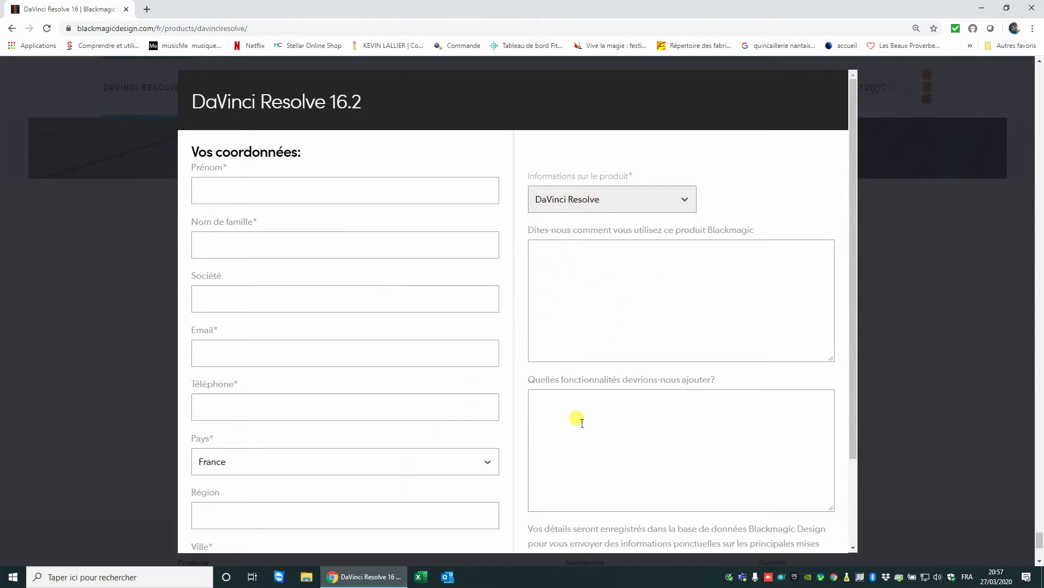
# Scroll through the unfilled registration form, then close the browser
pyautogui.scroll(-2, 608, 451)
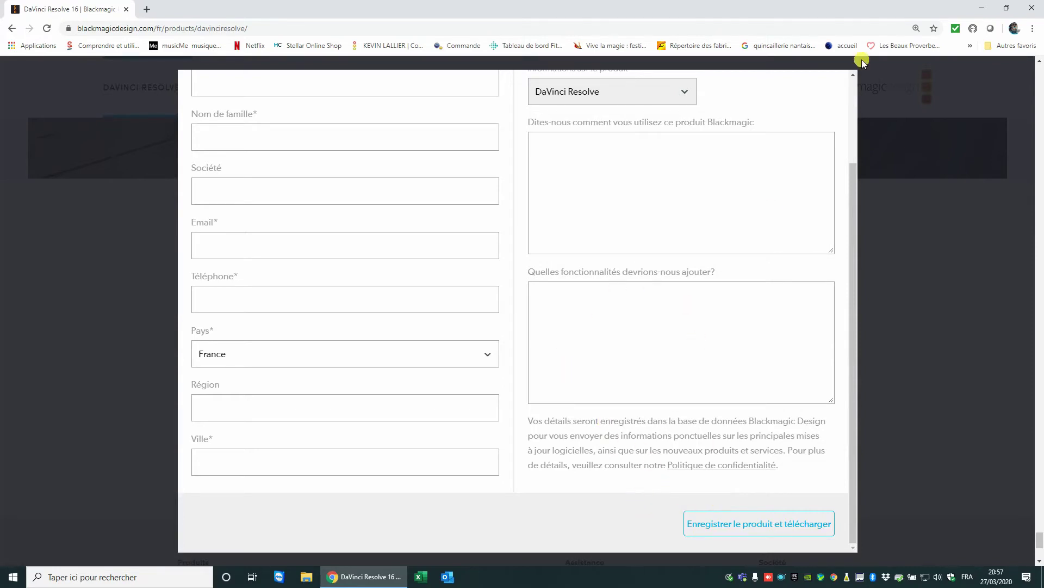
pyautogui.click(1032, 8)
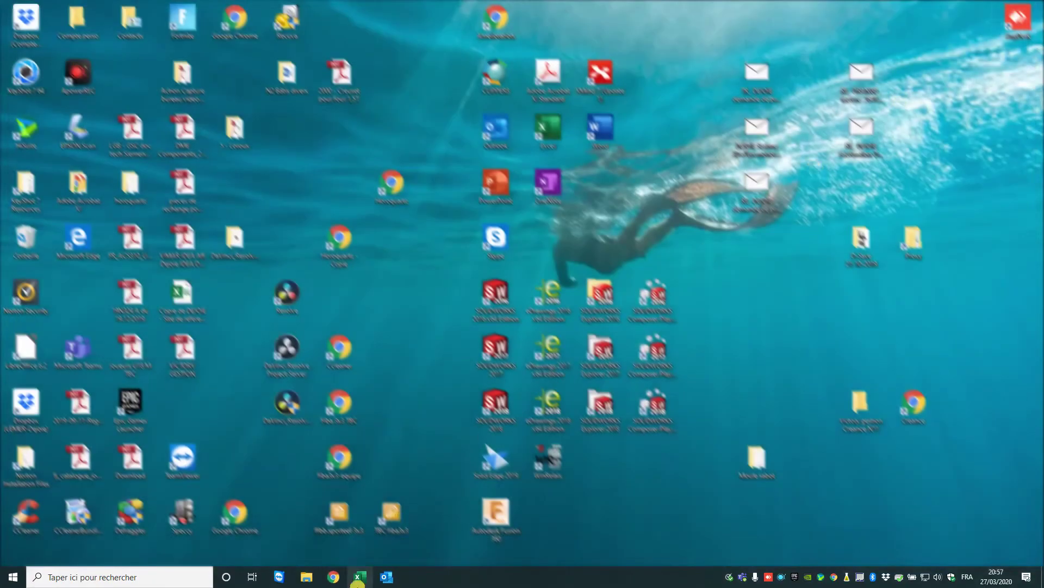
# Browse to Téléchargements in File Explorer and select the DaVinci_Resolve_16.2_Windows installer
pyautogui.click(307, 576)
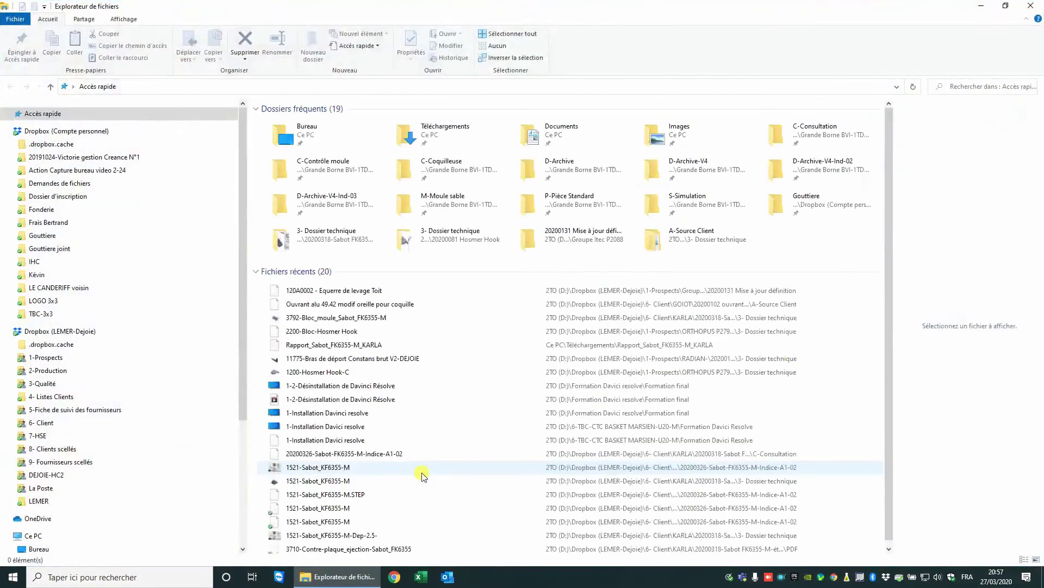
pyautogui.scroll(-4, 82, 489)
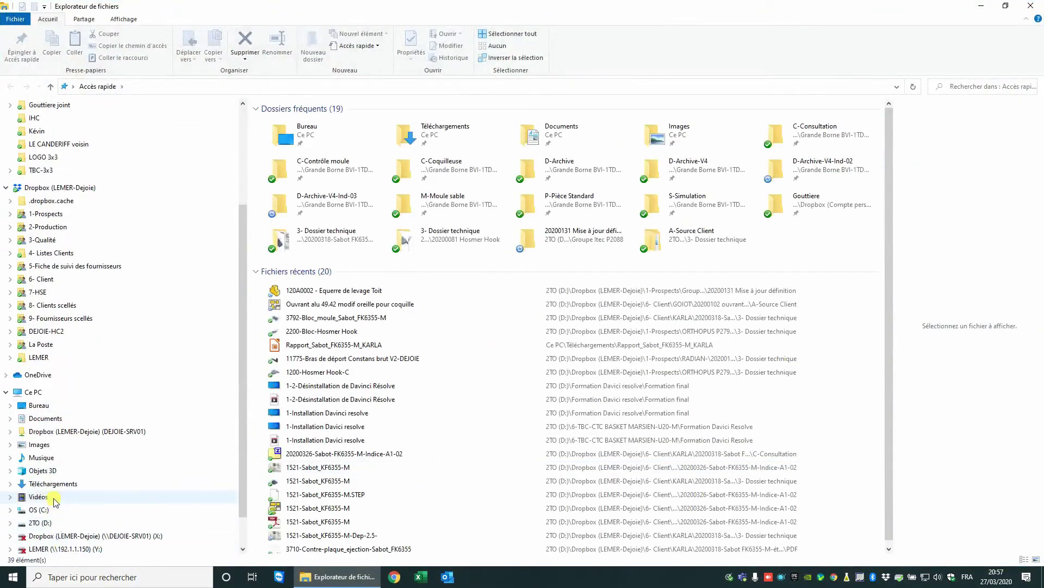
pyautogui.click(53, 484)
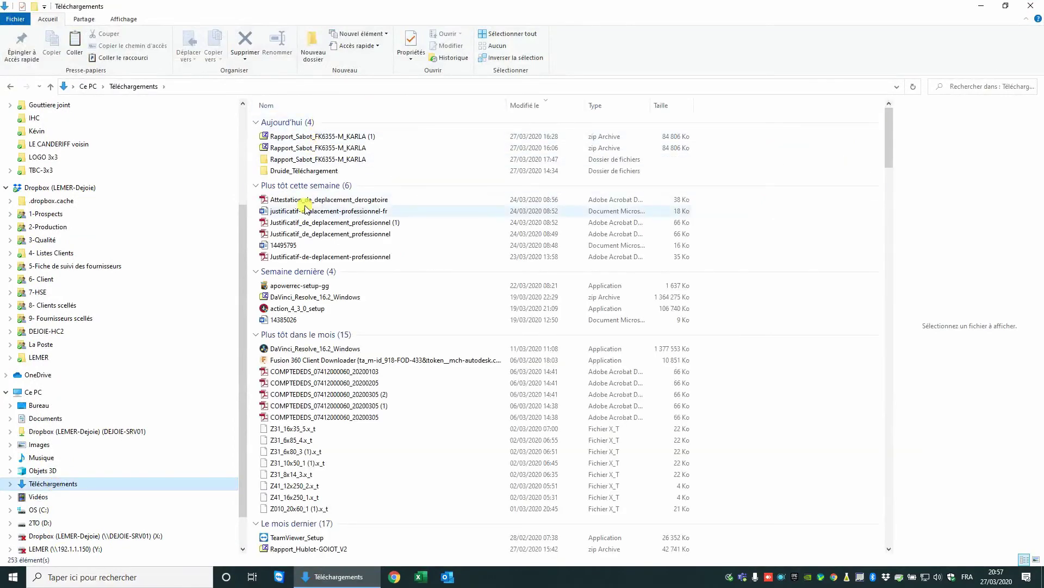
pyautogui.click(299, 298)
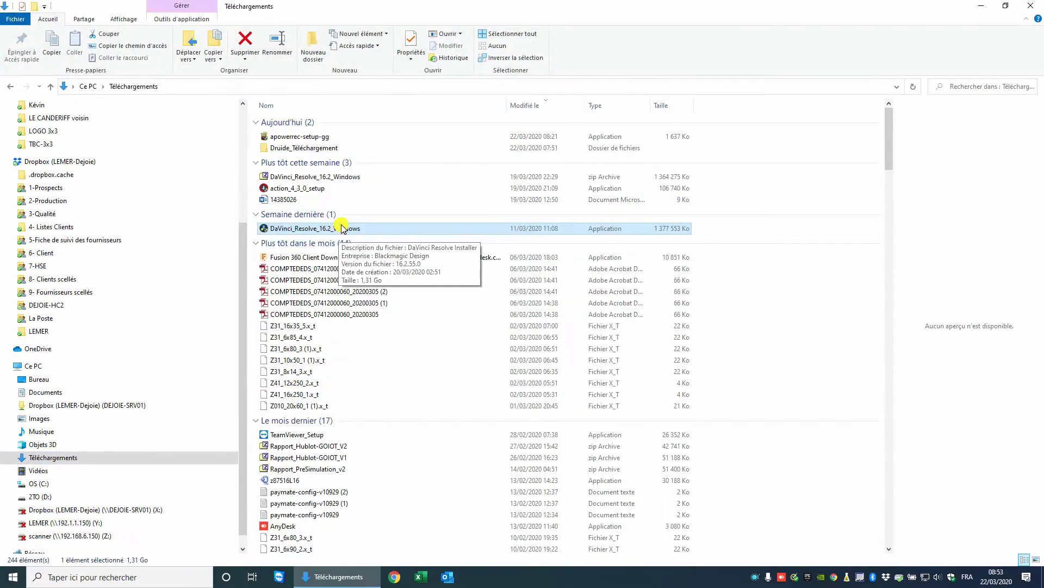
# Run DaVinci_Resolve_16.2_Windows with 'Exécuter en tant qu'administrateur'
pyautogui.rightClick(331, 231)
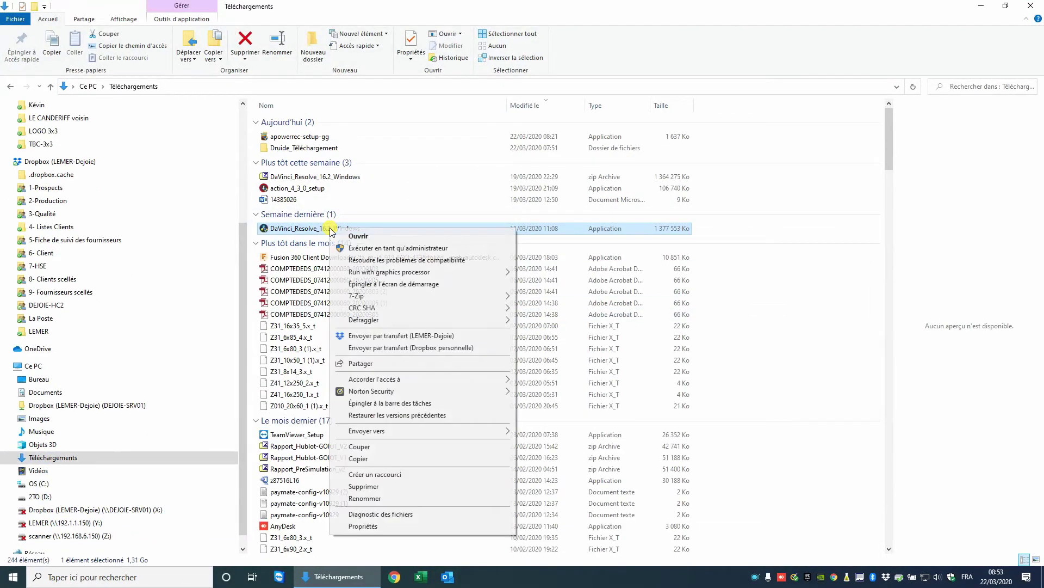
pyautogui.click(352, 252)
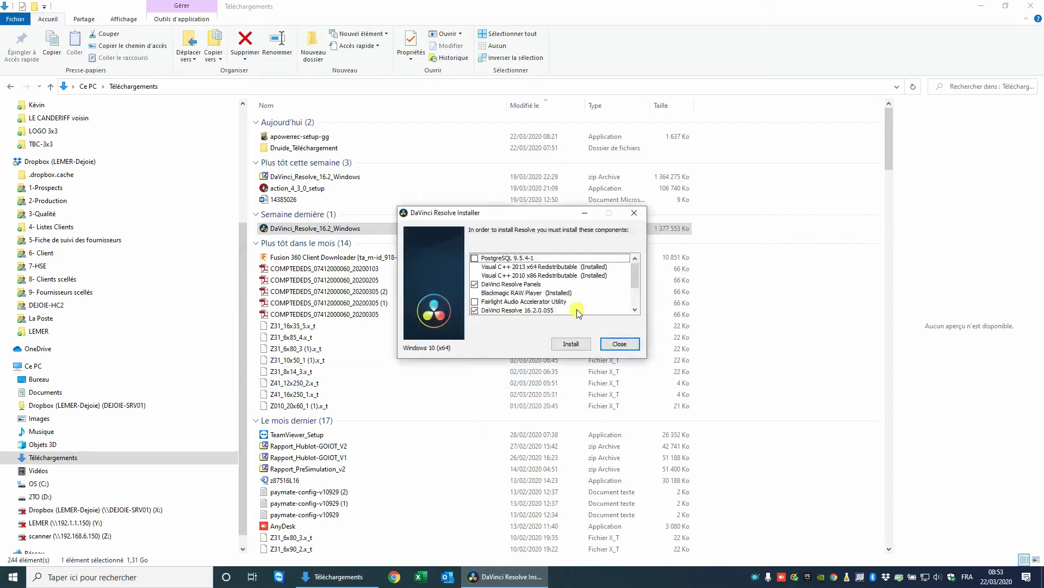
# Install the listed prerequisite components, including DaVinci Resolve Panels
pyautogui.moveTo(634, 275); pyautogui.dragTo(628, 292)
pyautogui.scroll(2, 625, 294)
pyautogui.click(571, 343)
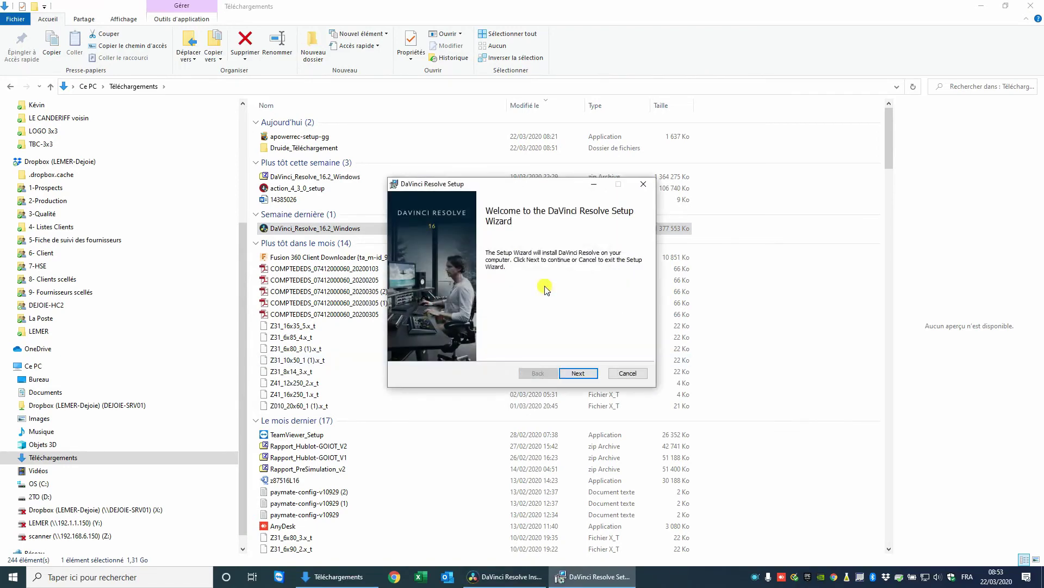
# Accept the licence and install to the default C:\Program Files\Blackmagic Design\DaVinci Resolve\ folder
pyautogui.hotkey('alt', 'F4')
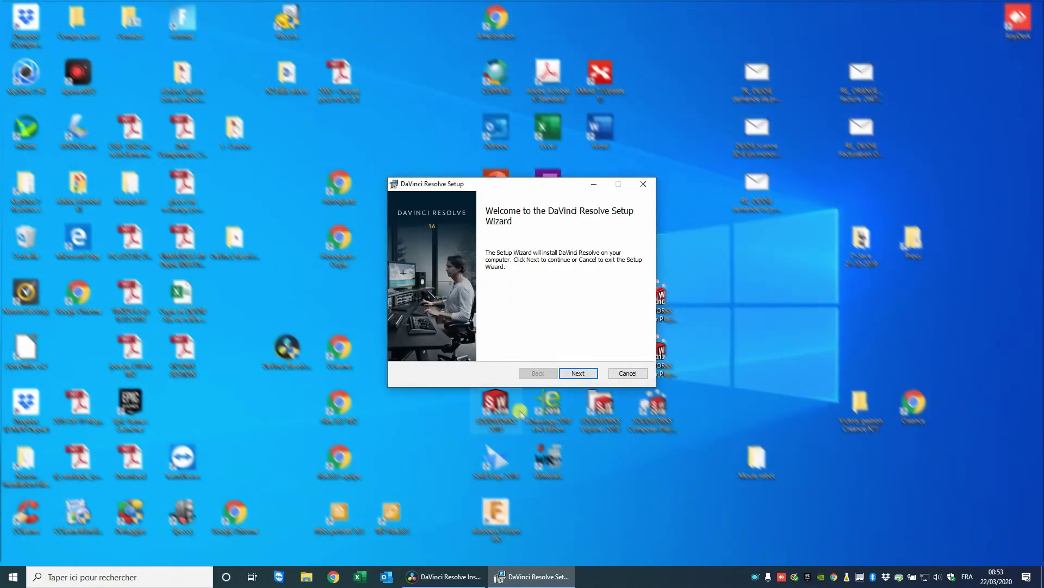
pyautogui.click(581, 376)
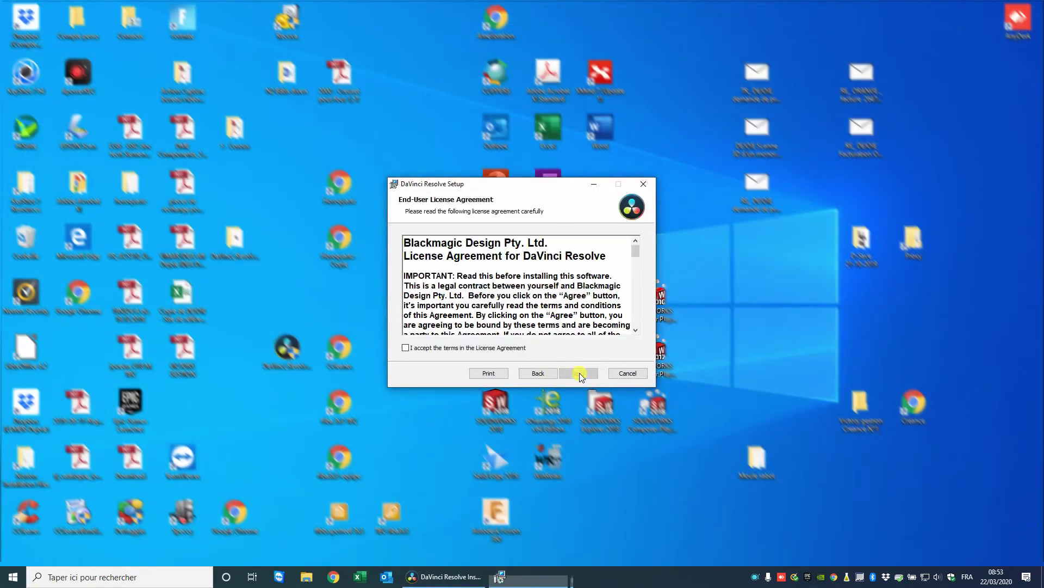
pyautogui.click(469, 351)
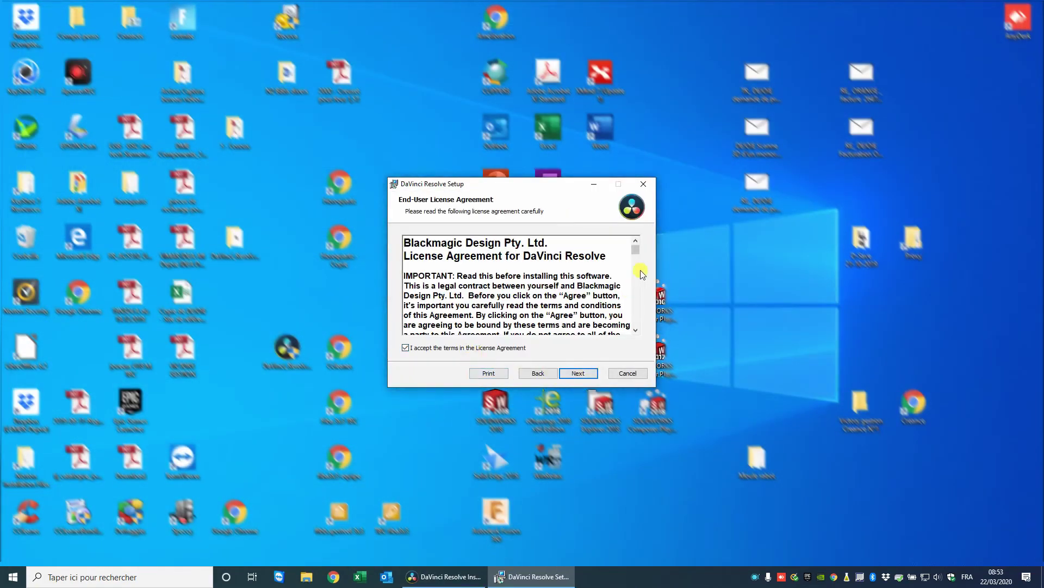
pyautogui.moveTo(634, 246); pyautogui.dragTo(635, 327)
pyautogui.click(579, 374)
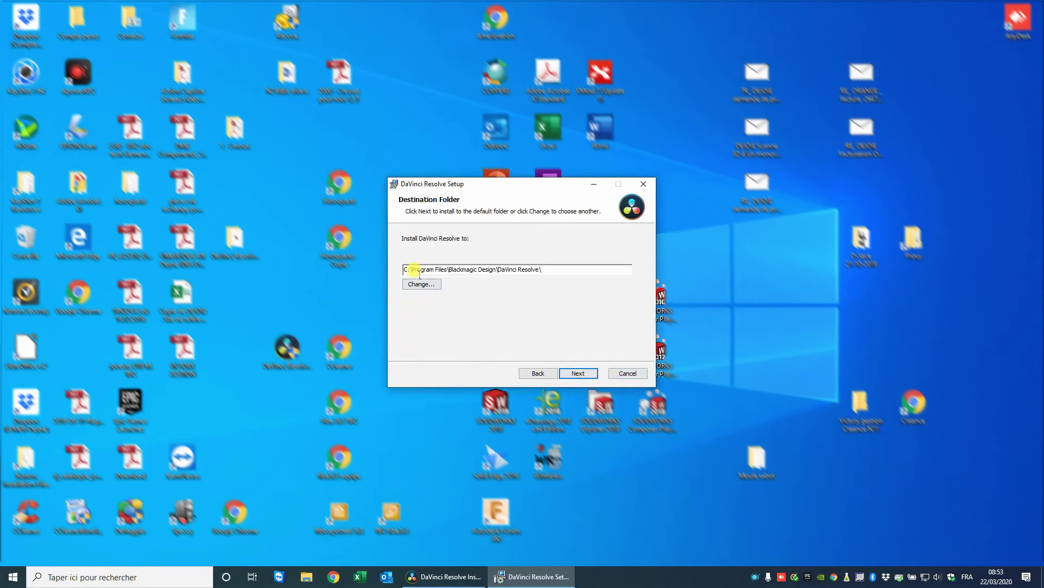
pyautogui.click(576, 372)
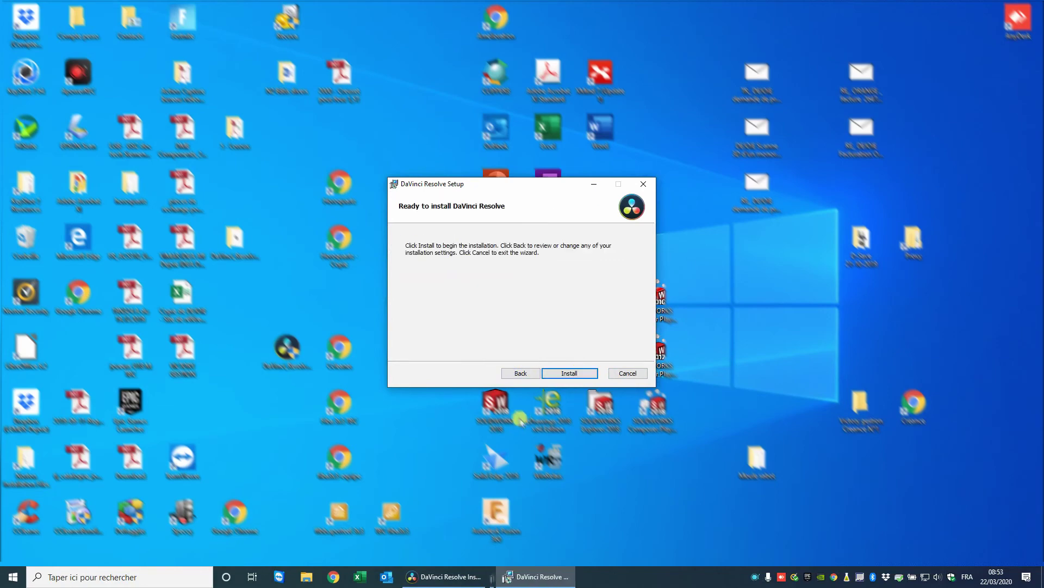
pyautogui.click(561, 375)
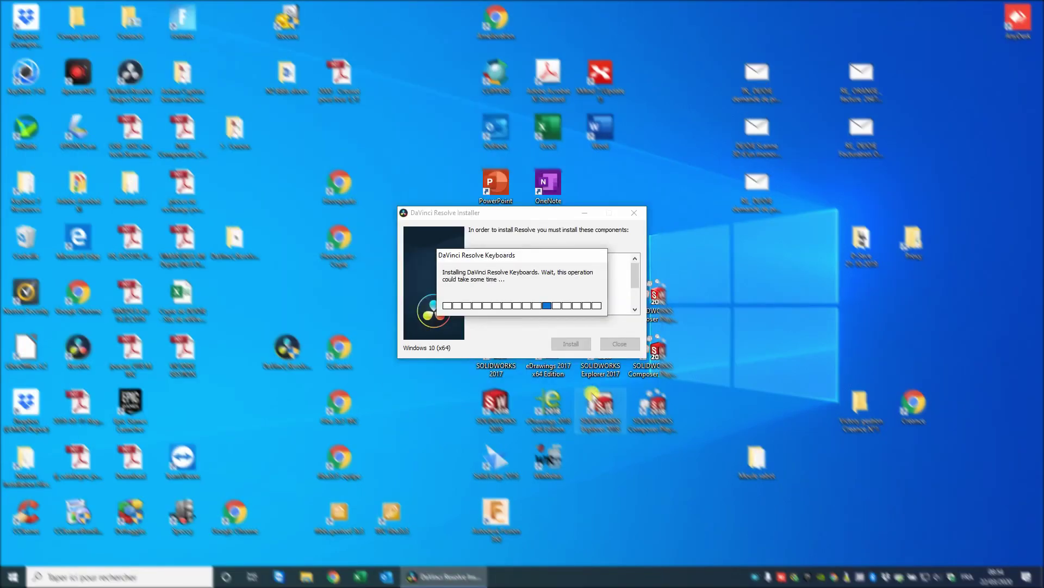
# Close the installer and stack the Resolve shortcut atop the DaVinci shortcut column
pyautogui.click(556, 311)
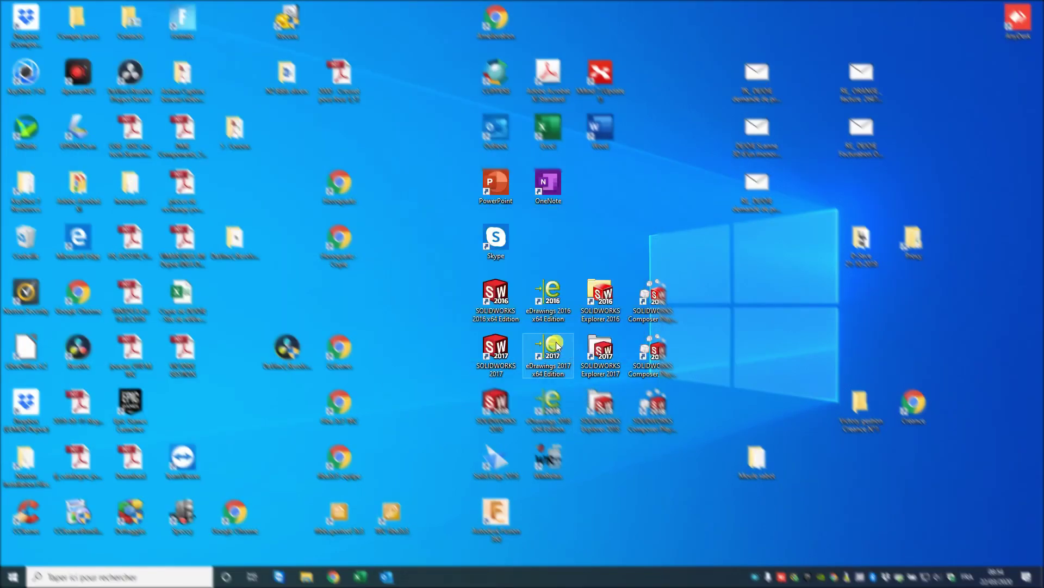
pyautogui.moveTo(315, 363); pyautogui.dragTo(316, 418)
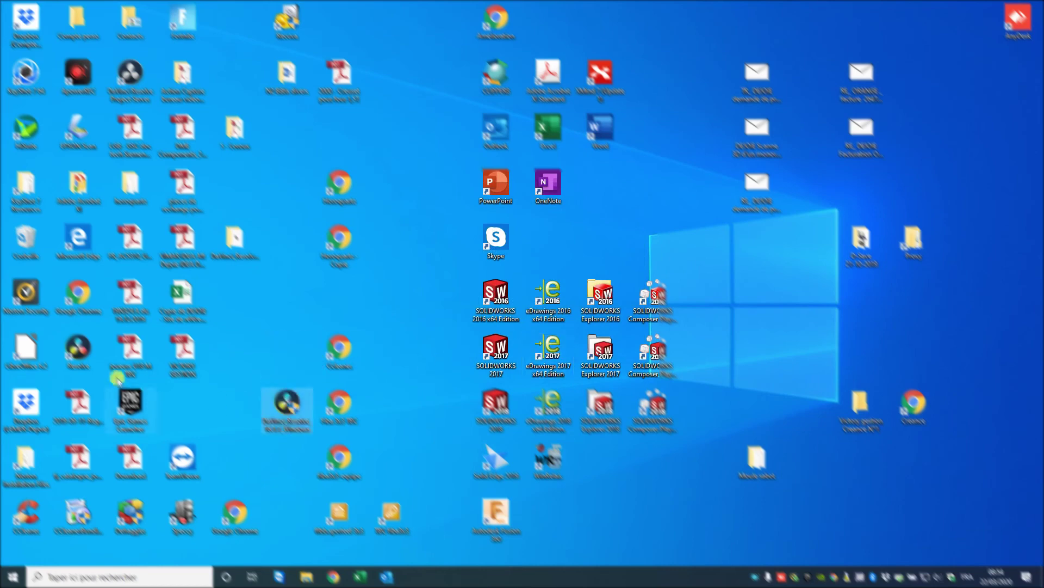
pyautogui.moveTo(81, 363)
pyautogui.mouseDown()
pyautogui.moveTo(266, 285)
pyautogui.moveTo(287, 297)
pyautogui.mouseUp()
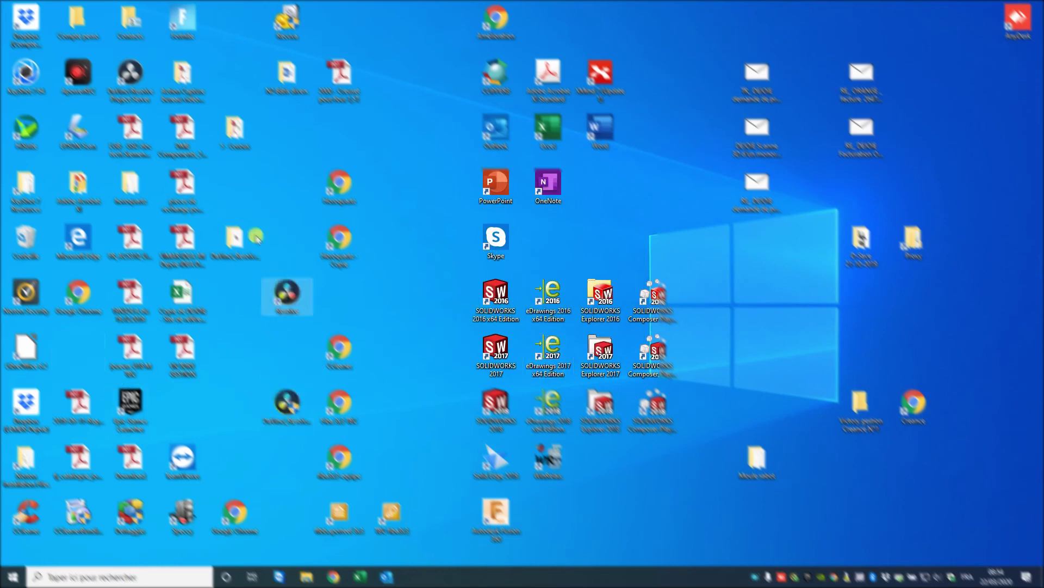
pyautogui.moveTo(130, 77)
pyautogui.mouseDown()
pyautogui.moveTo(245, 316)
pyautogui.moveTo(293, 355)
pyautogui.mouseUp()
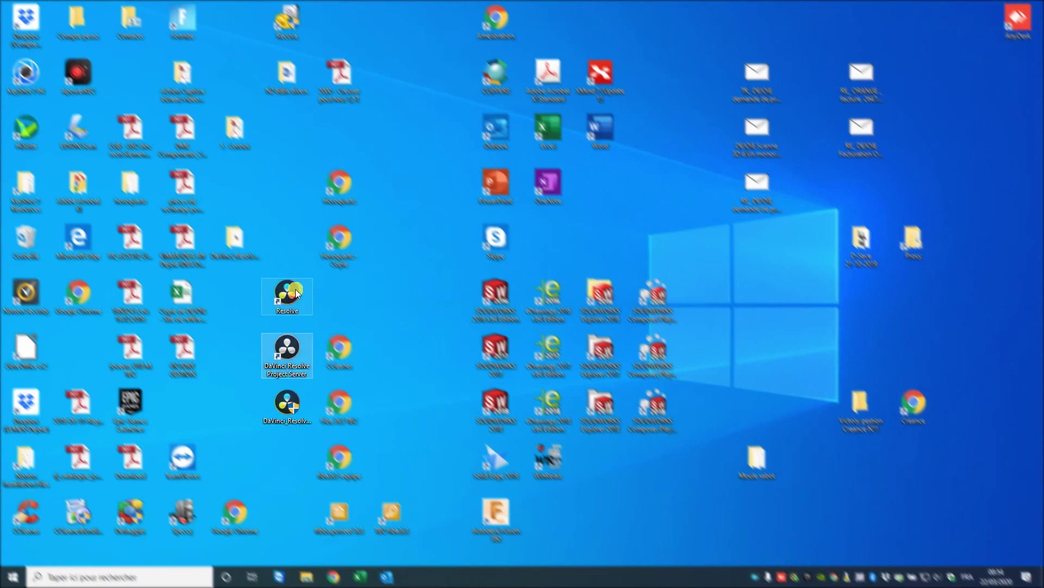